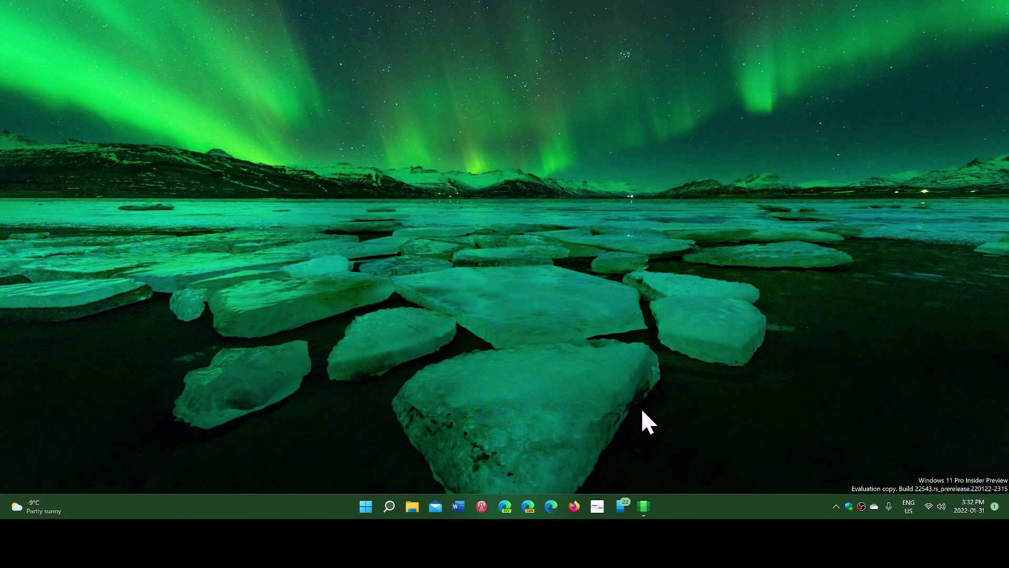
# - Open the Windows Subsystem for Android Settings window from its taskbar icon
pyautogui.click(643, 506)
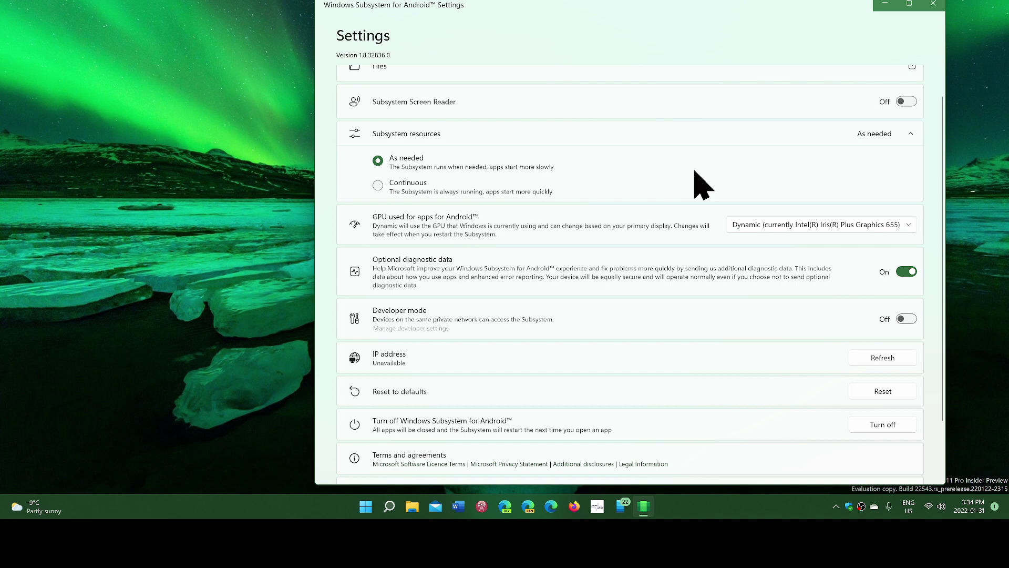
# - View the GPU dropdown's choices and dismiss it, leaving the GPU on Dynamic
pyautogui.click(841, 226)
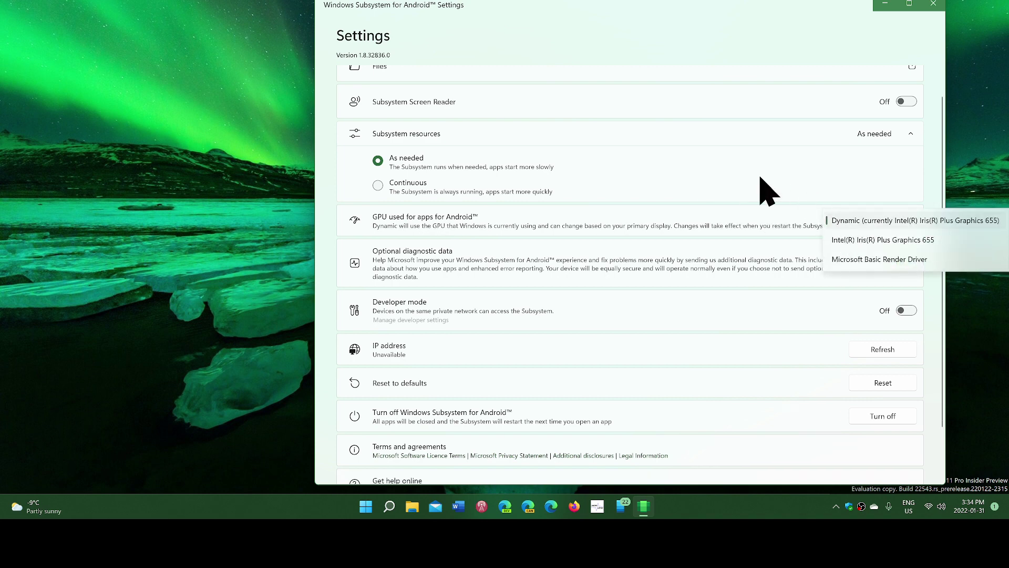
pyautogui.click(725, 185)
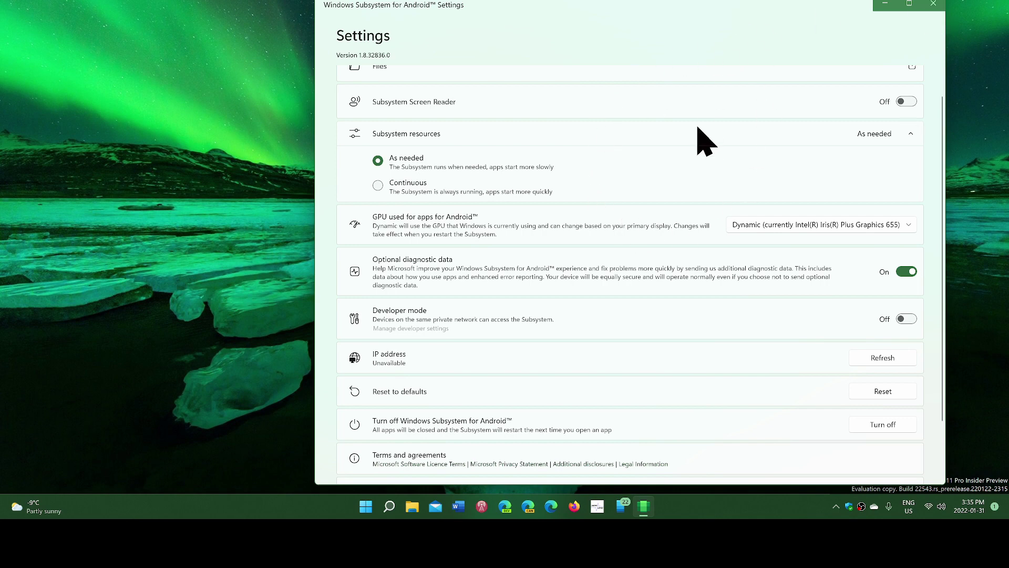
pyautogui.scroll(1, 702, 142)
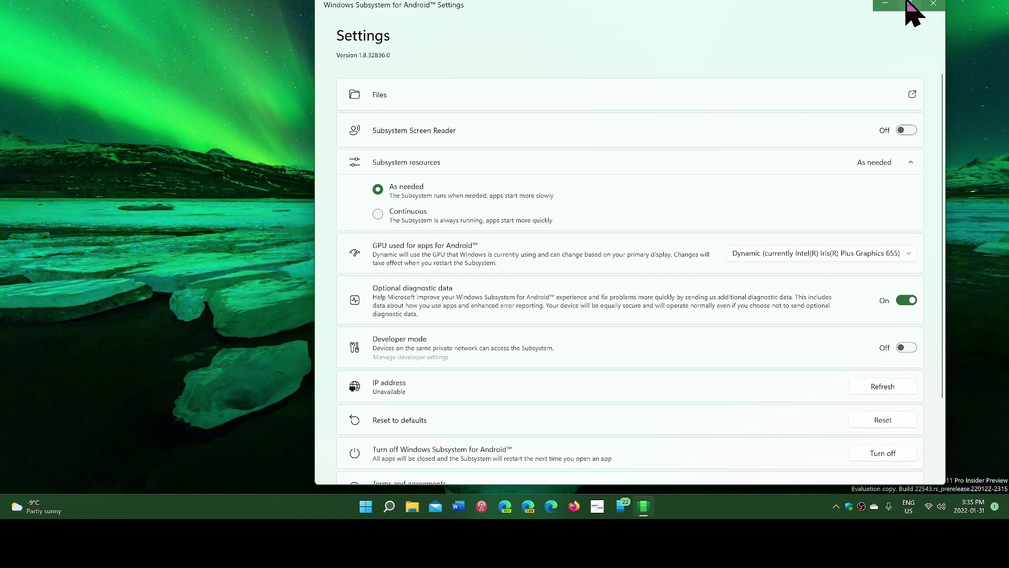
pyautogui.click(934, 6)
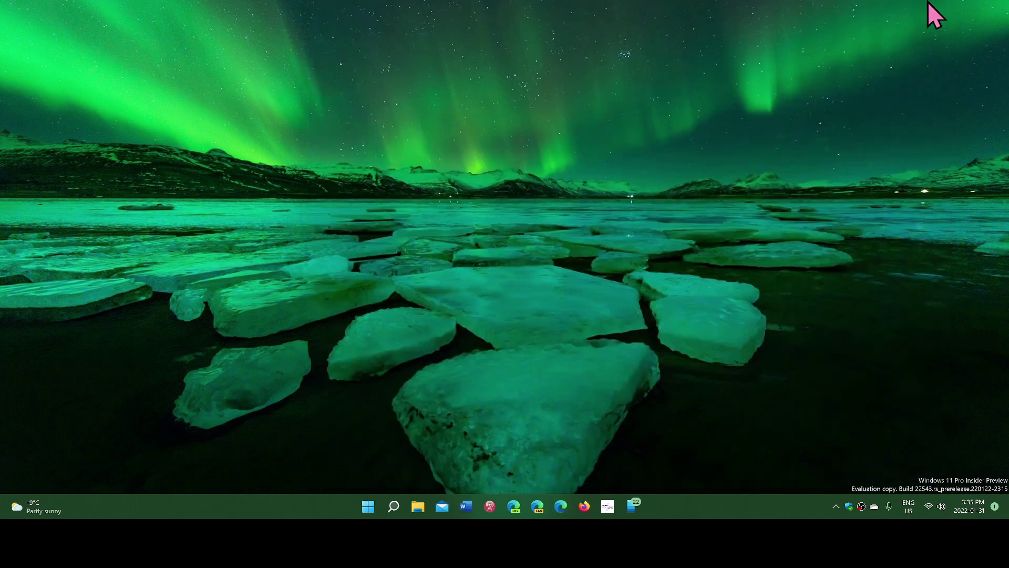